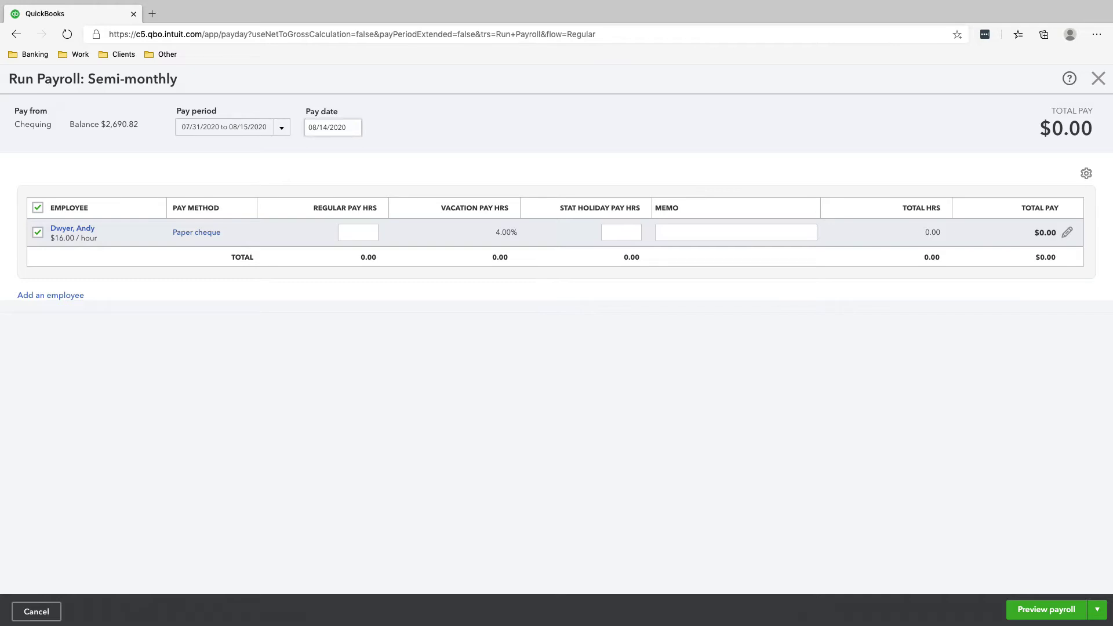
Set the pay date to 08/15/2020 and enter 40 regular pay hours for the hourly employee
{"action": "left_click", "coordinate": [346, 126]}
{"action": "left_click", "coordinate": [460, 234]}
{"action": "left_click", "coordinate": [358, 232]}
{"action": "type", "text": "40"}
{"action": "key", "text": "Tab"}
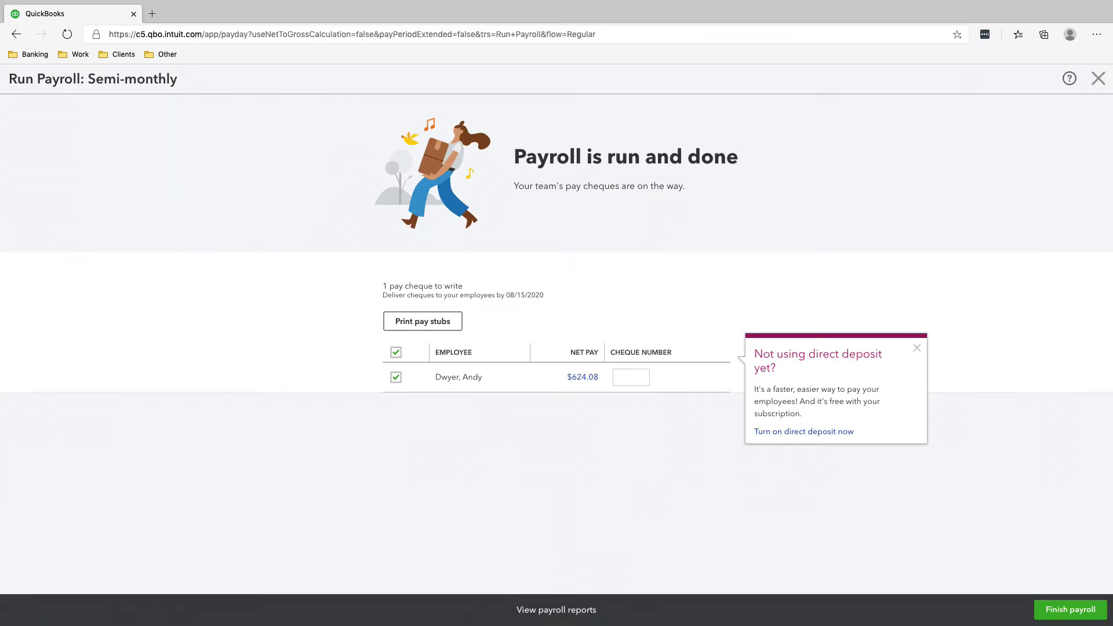
Assign cheque number 0001 to the employee's pay cheque and finish the payroll
{"action": "left_click", "coordinate": [631, 376]}
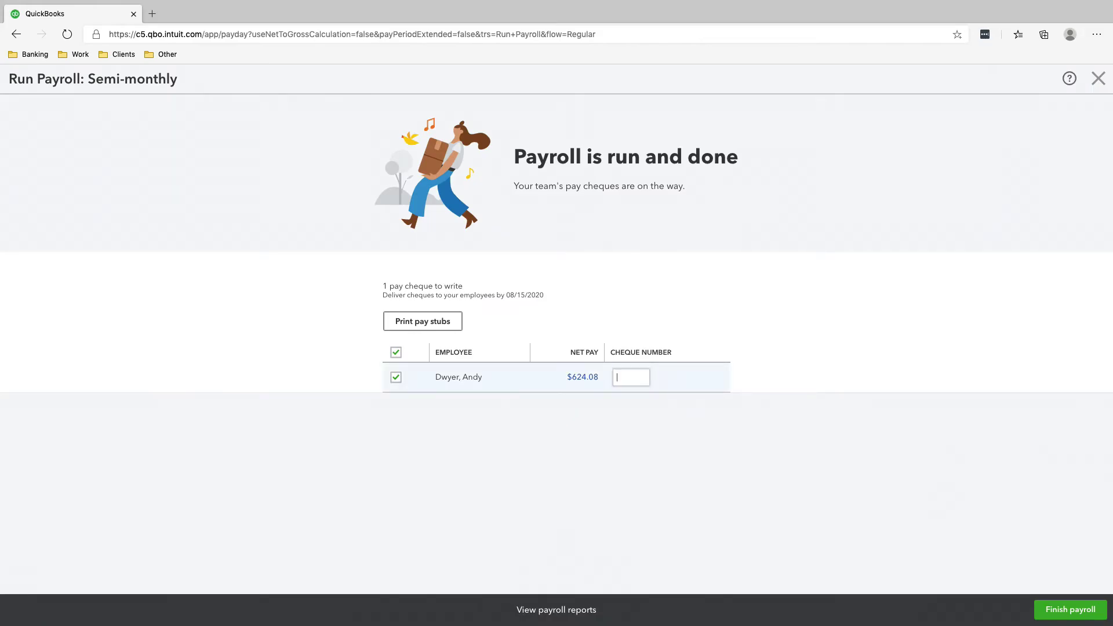
{"action": "type", "text": "0001"}
{"action": "key", "text": "Tab"}
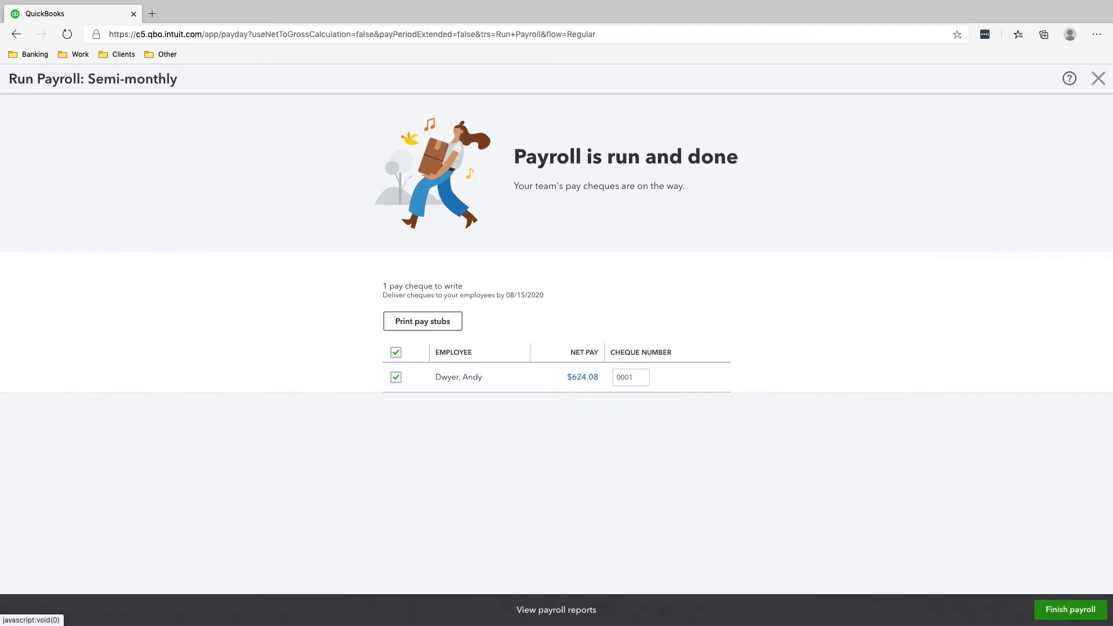
{"action": "left_click", "coordinate": [1069, 609]}
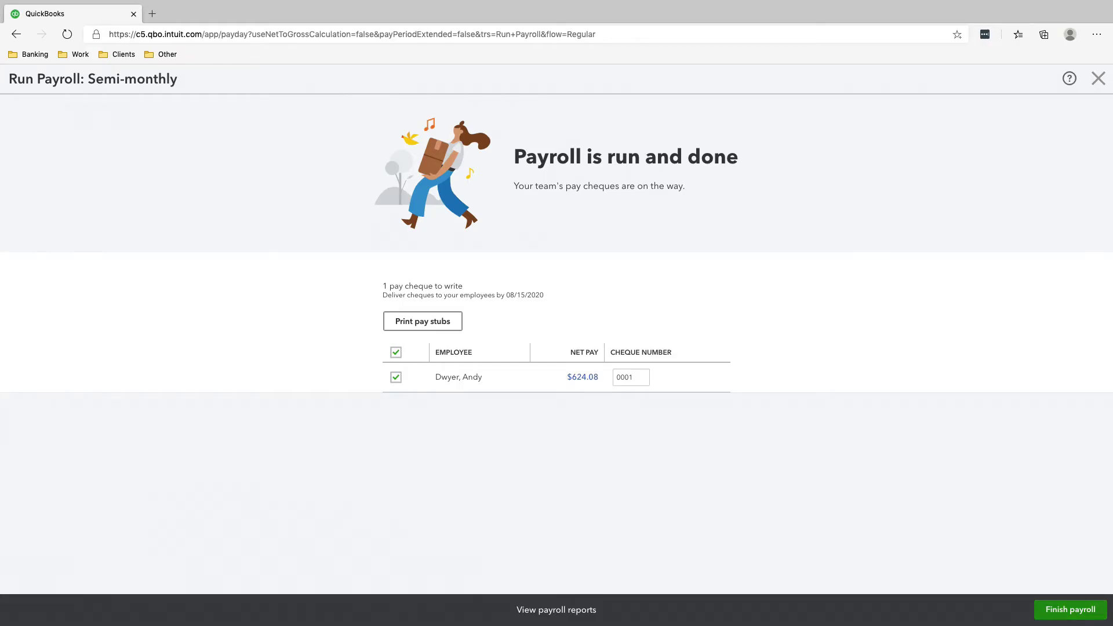
{"action": "left_click", "coordinate": [1070, 609]}
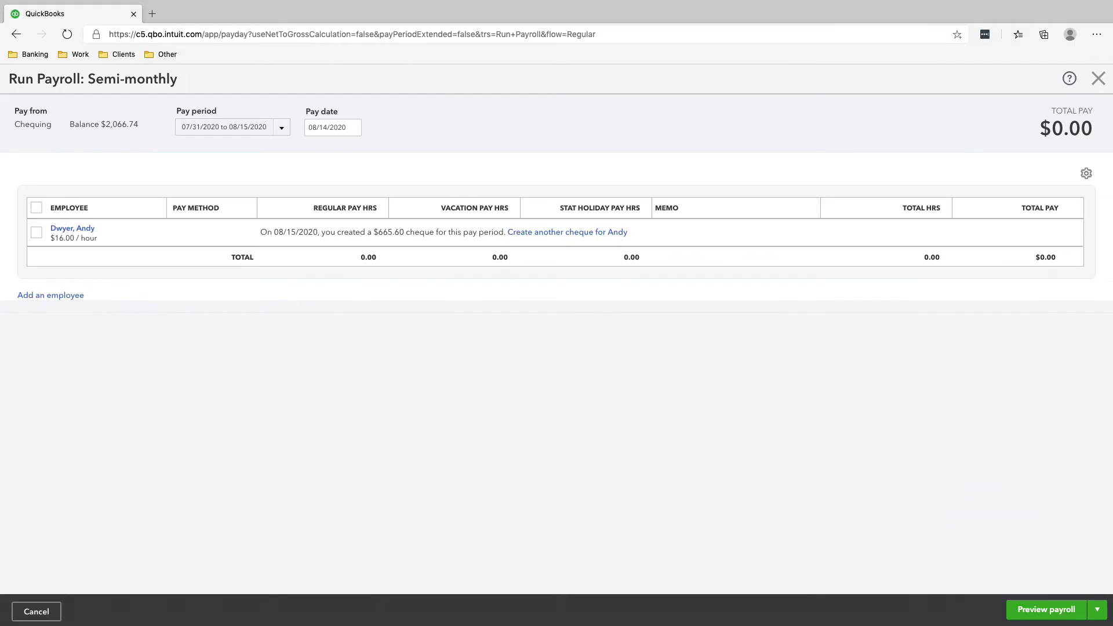
Set the payroll run's pay period to 08/16/2020 to 08/30/2020 and the pay date to 08/30/2020
{"action": "left_click", "coordinate": [281, 127]}
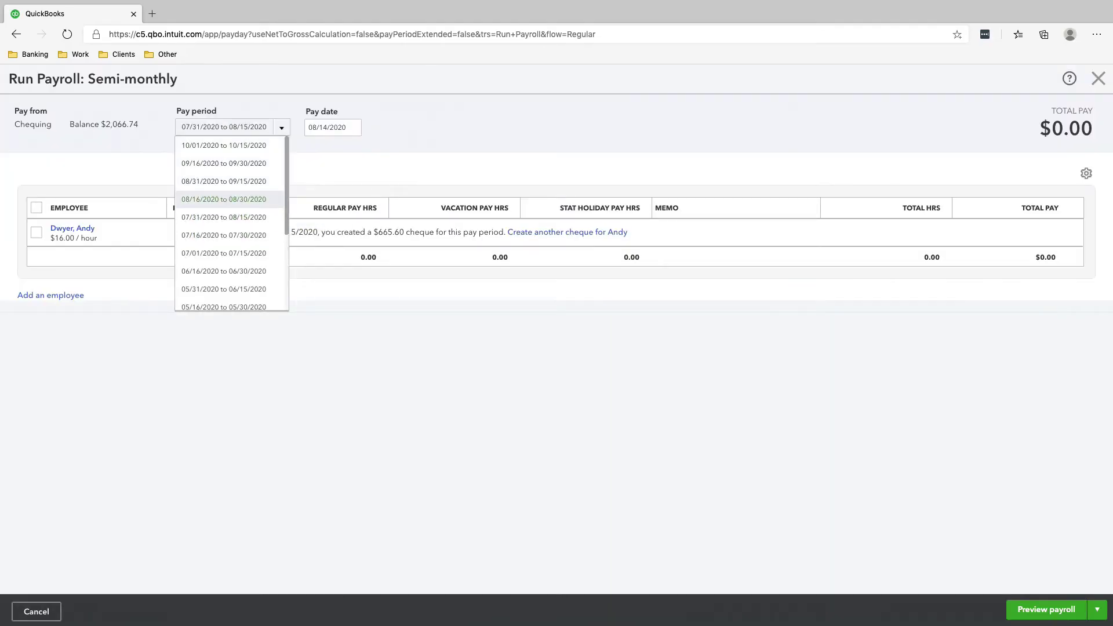
{"action": "left_click", "coordinate": [223, 199]}
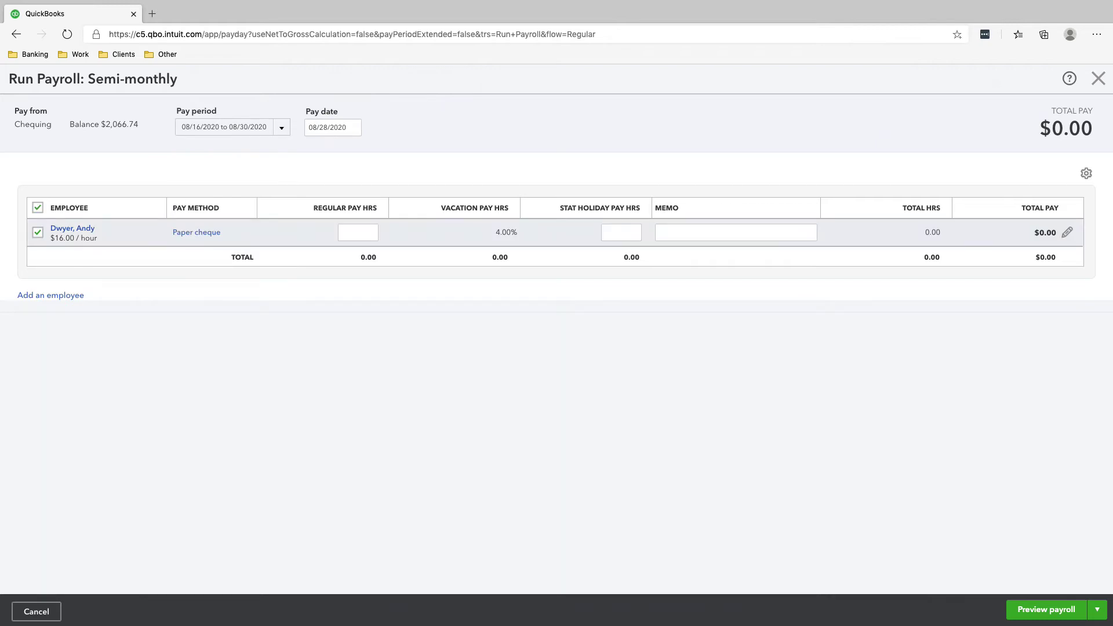
{"action": "left_click", "coordinate": [323, 127]}
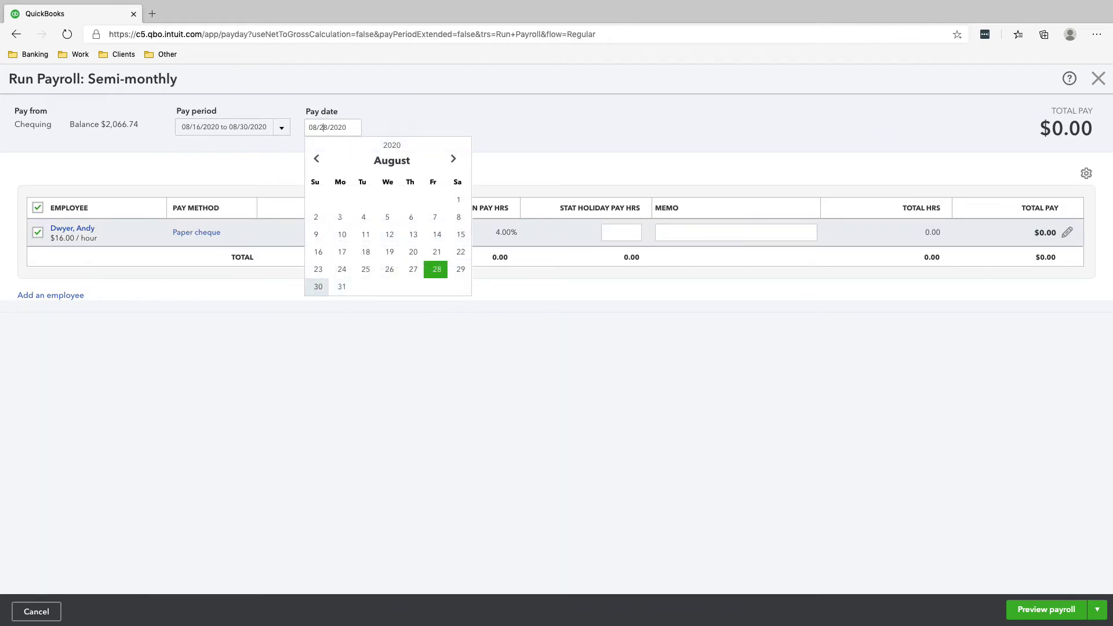
{"action": "left_click", "coordinate": [318, 286]}
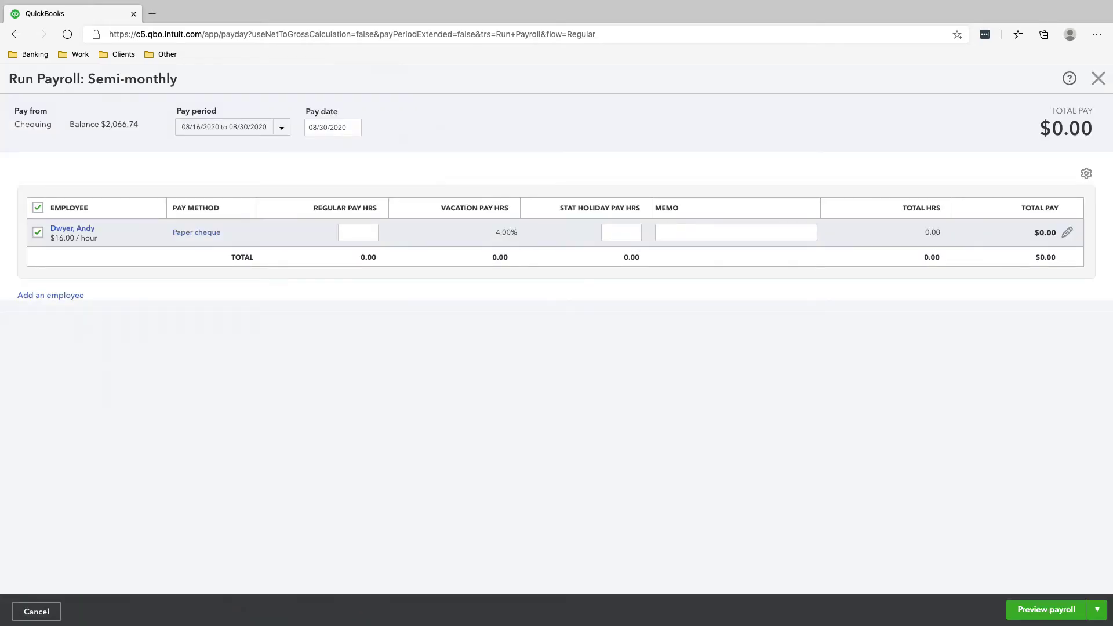
{"action": "left_click", "coordinate": [357, 232]}
{"action": "type", "text": "40"}
{"action": "key", "text": "Tab"}
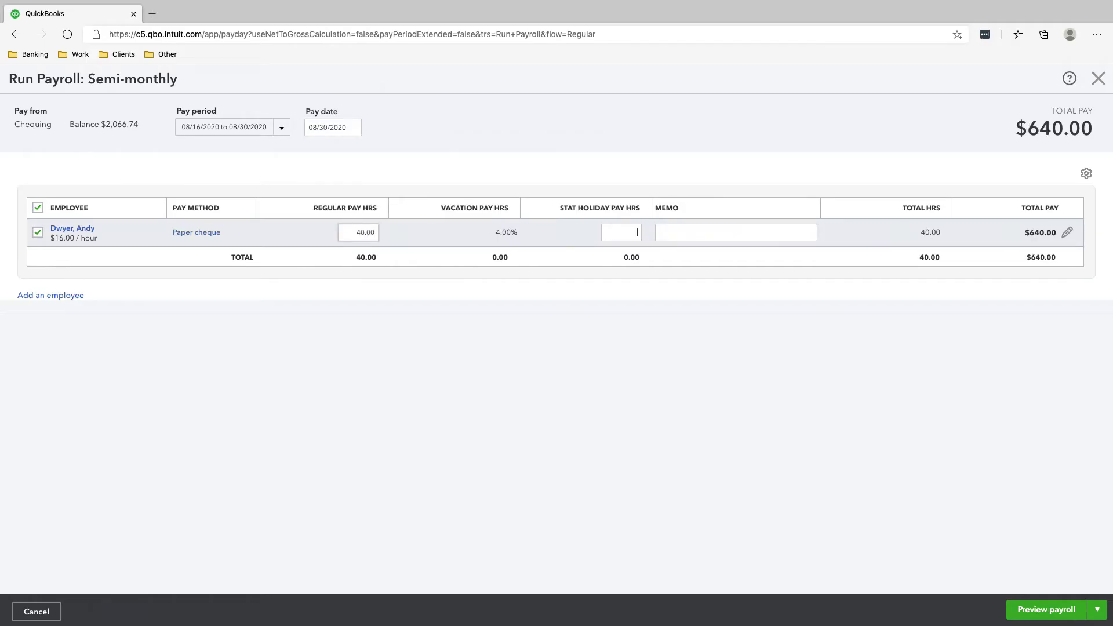
Set the employee's regular pay hours to 45, then preview and submit the payroll
{"action": "left_click", "coordinate": [355, 232]}
{"action": "key", "text": "ctrl+a"}
{"action": "type", "text": "45"}
{"action": "key", "text": "Tab"}
{"action": "left_click", "coordinate": [1046, 609]}
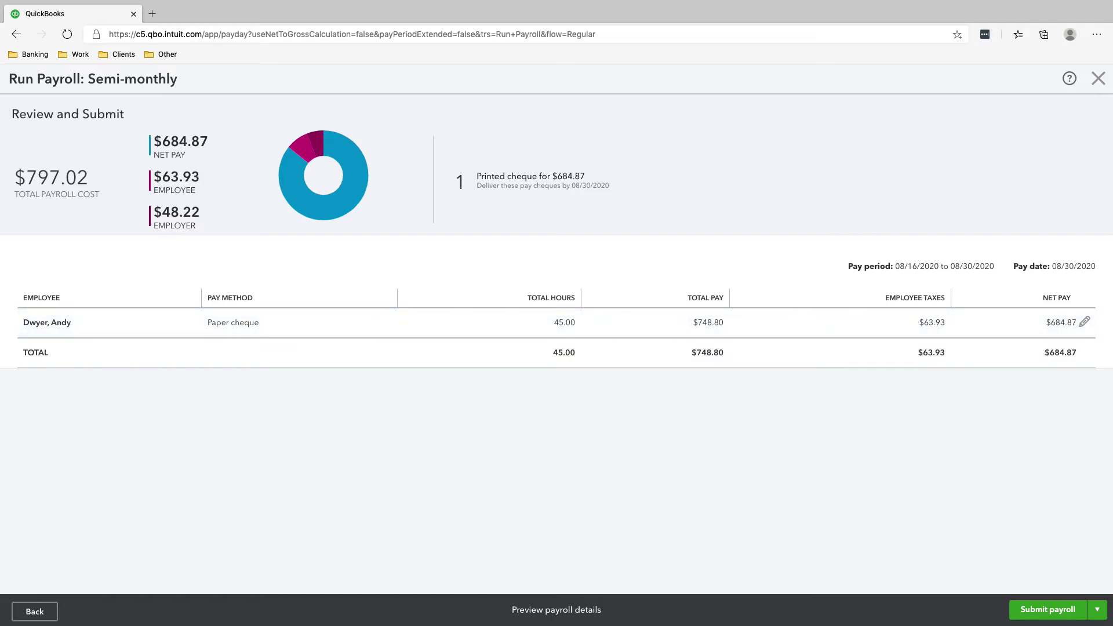
{"action": "left_click", "coordinate": [1048, 609]}
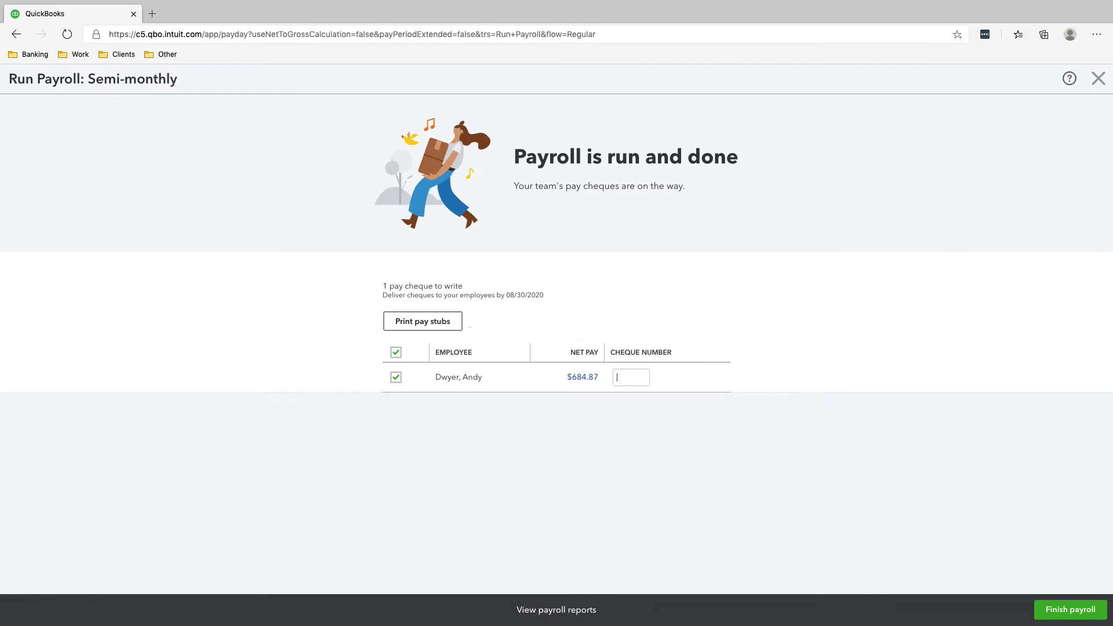
Assign cheque number 0002 to the employee's pay cheque and finish this payroll run
{"action": "type", "text": "00"}
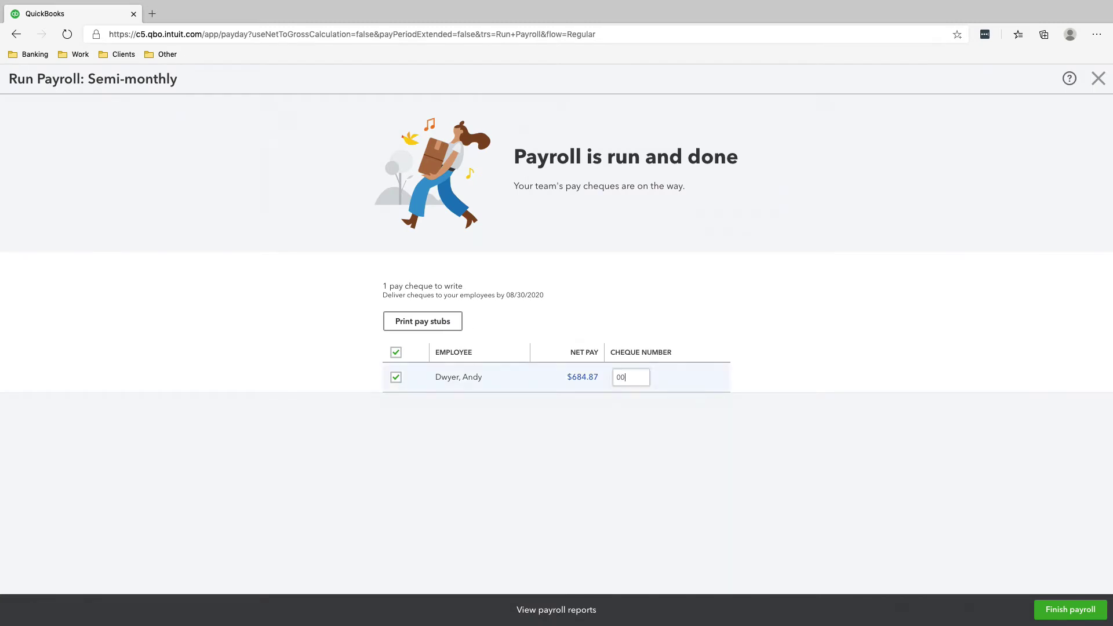
{"action": "type", "text": "02"}
{"action": "left_click", "coordinate": [1071, 609]}
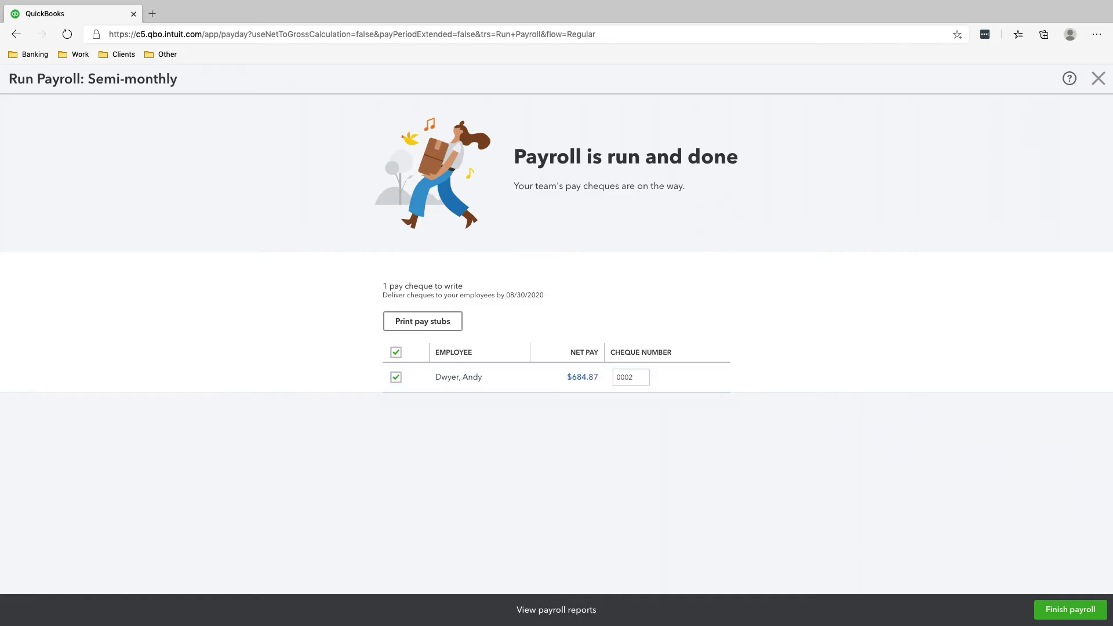
{"action": "left_click", "coordinate": [1070, 609]}
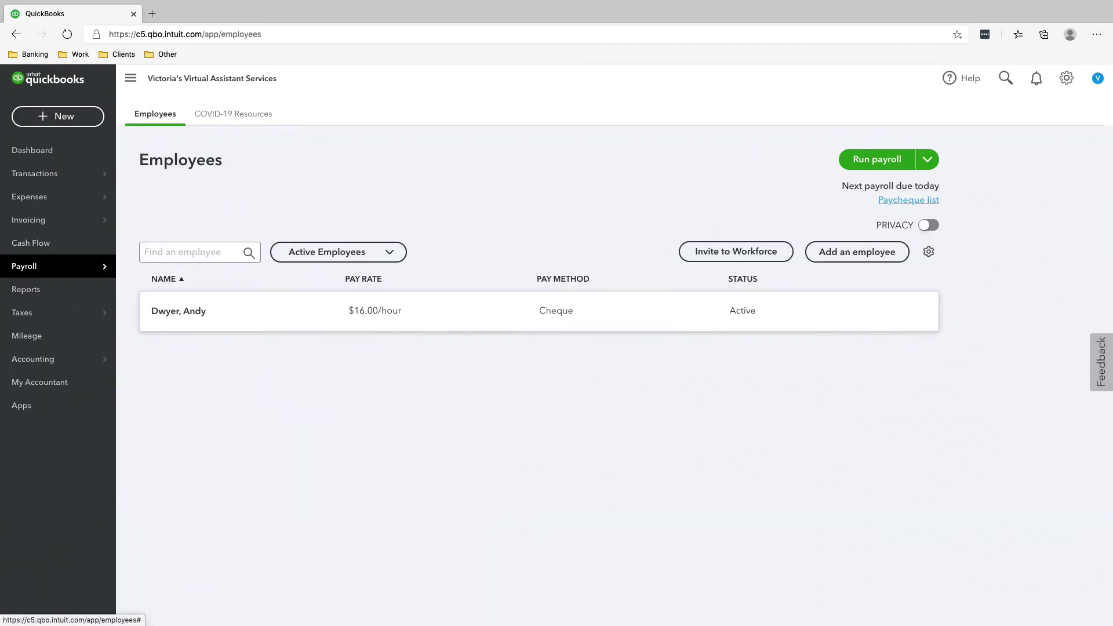
Open the paycheque list and run its report for this month
{"action": "left_click", "coordinate": [908, 199]}
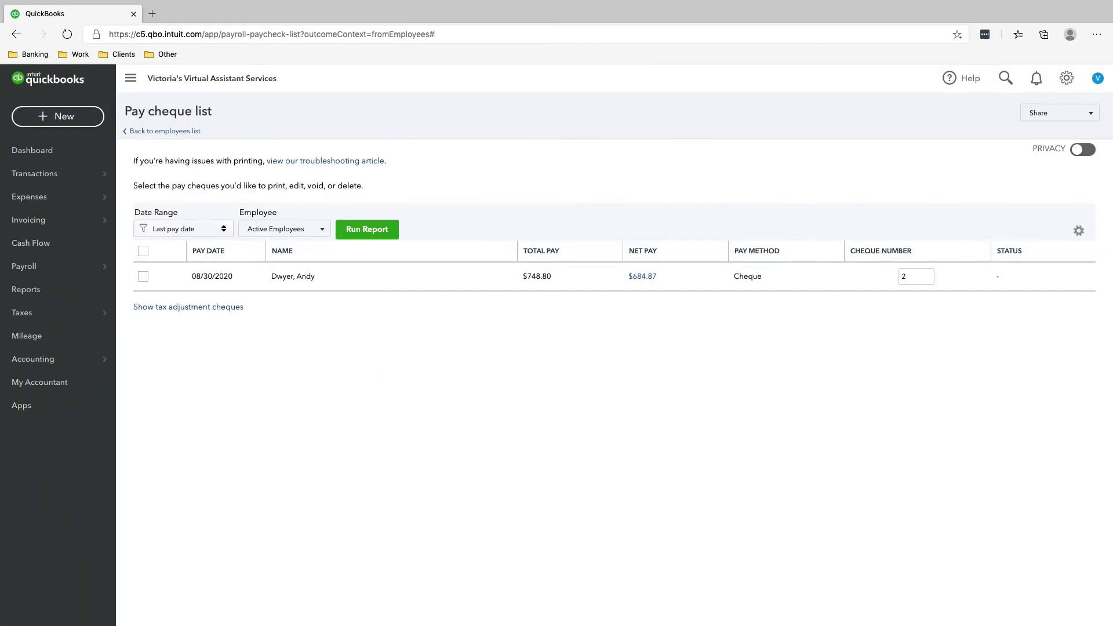
{"action": "left_click", "coordinate": [183, 228]}
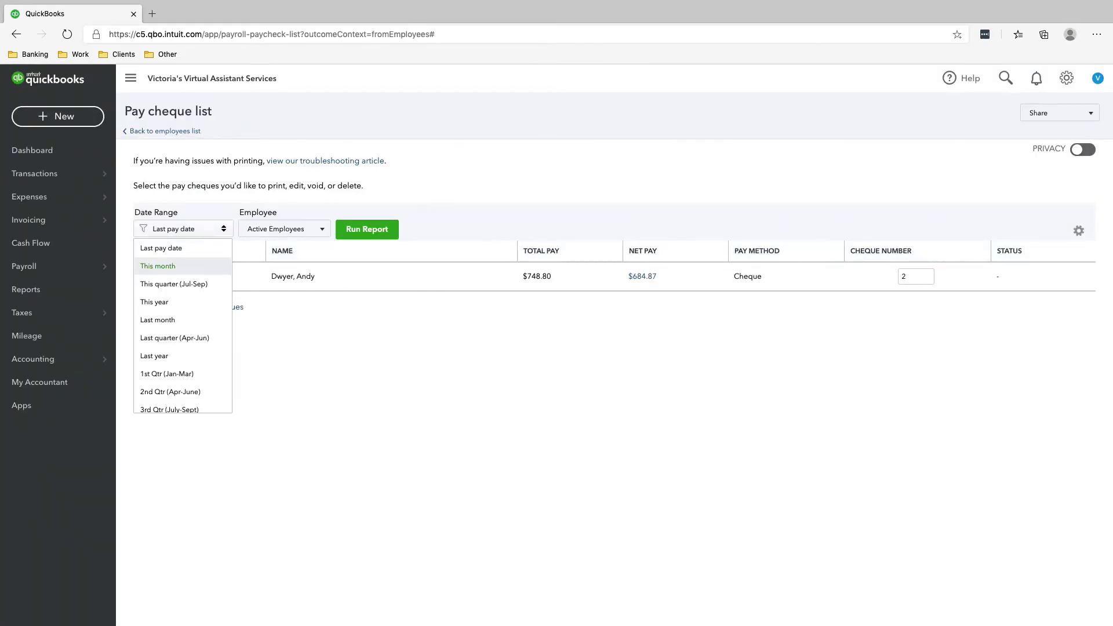
{"action": "left_click", "coordinate": [157, 266]}
{"action": "left_click", "coordinate": [366, 229]}
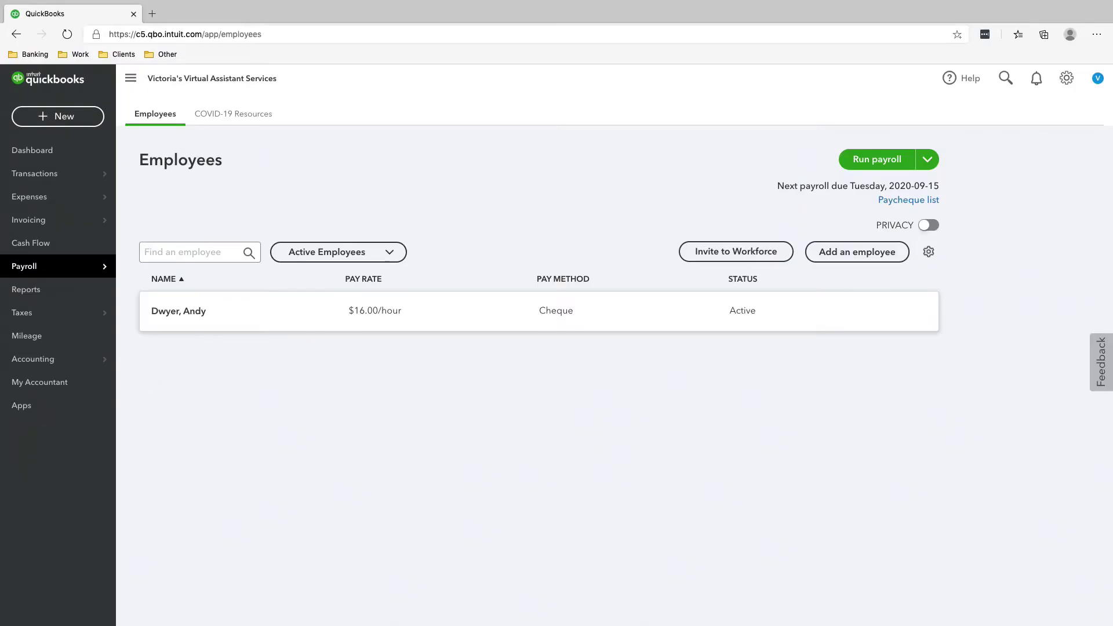
View the PD7A worksheet for 08/01/2020-08/31/2020 from the payroll tax monthly forms
{"action": "mouse_move", "coordinate": [87, 312]}
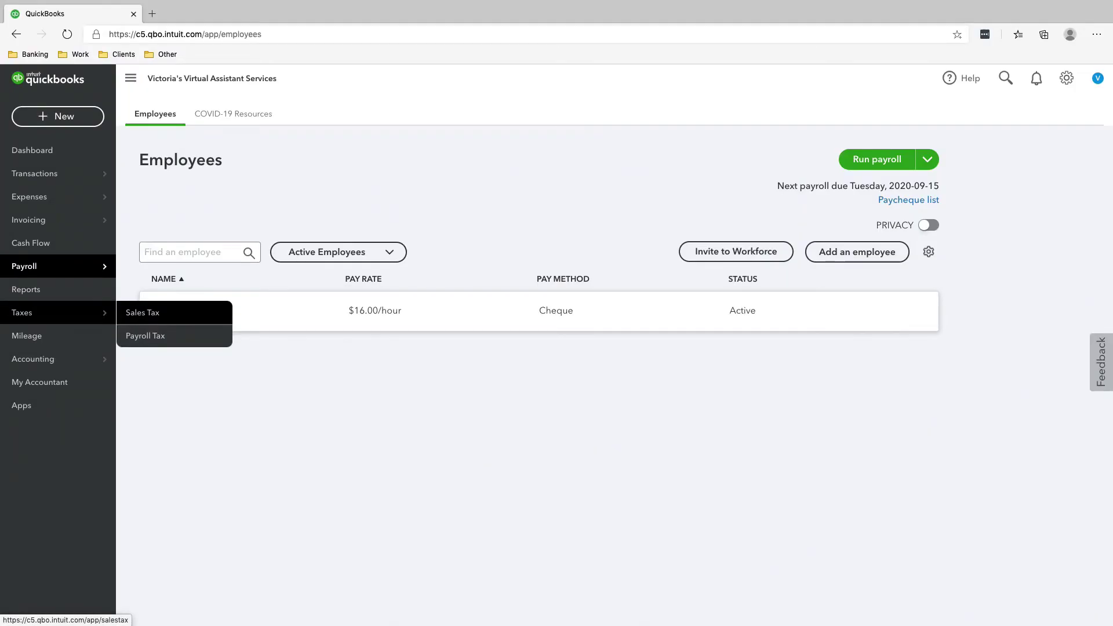
{"action": "left_click", "coordinate": [146, 335]}
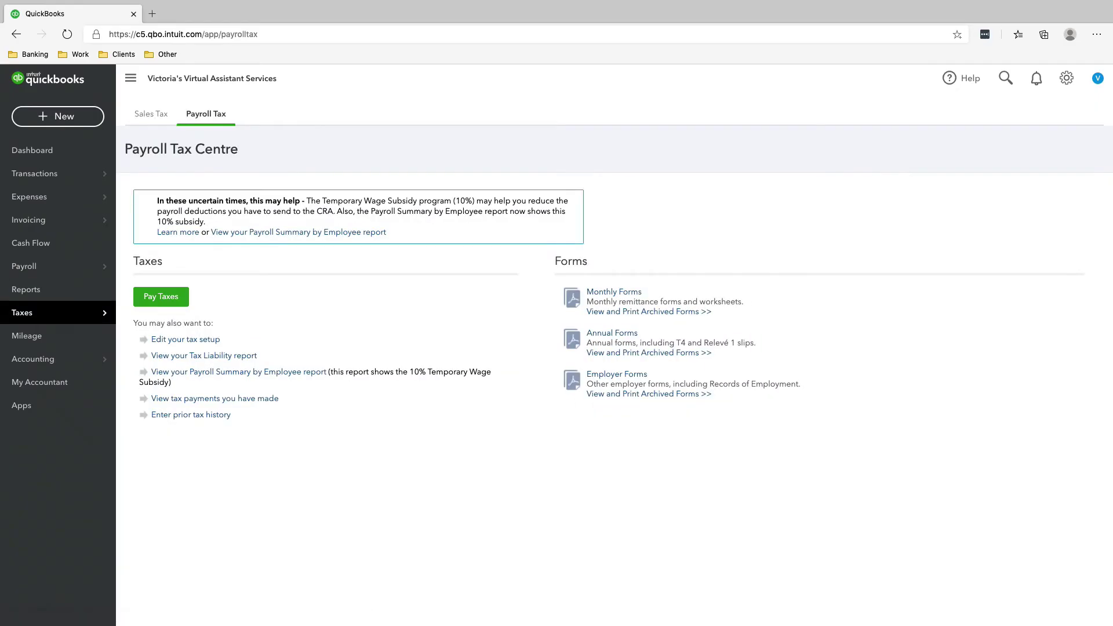
{"action": "left_click", "coordinate": [614, 292]}
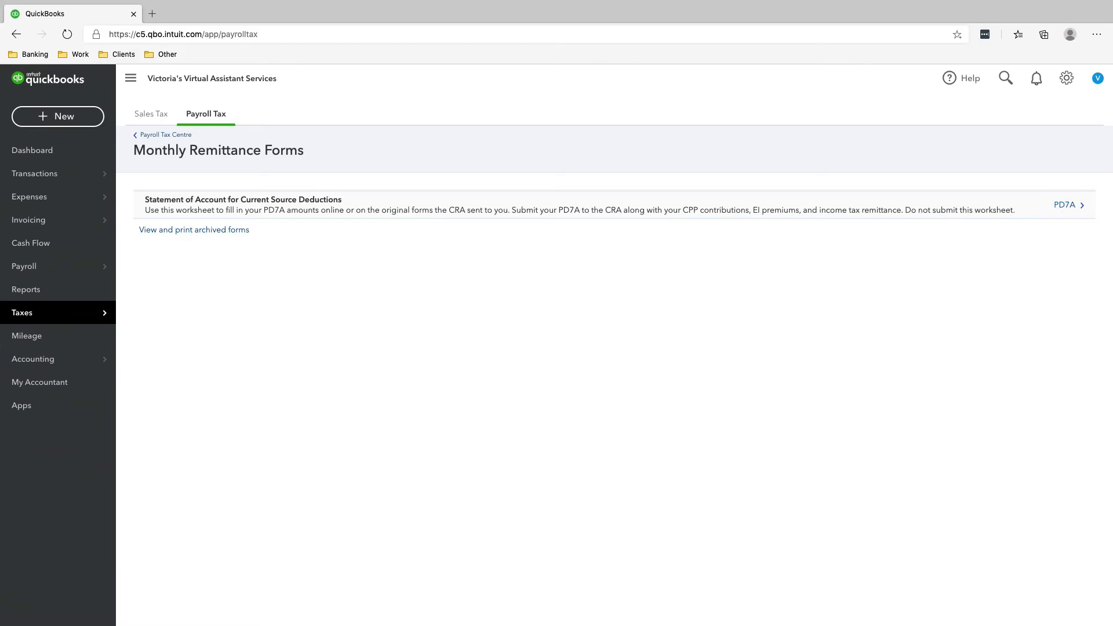
{"action": "left_click", "coordinate": [1065, 205]}
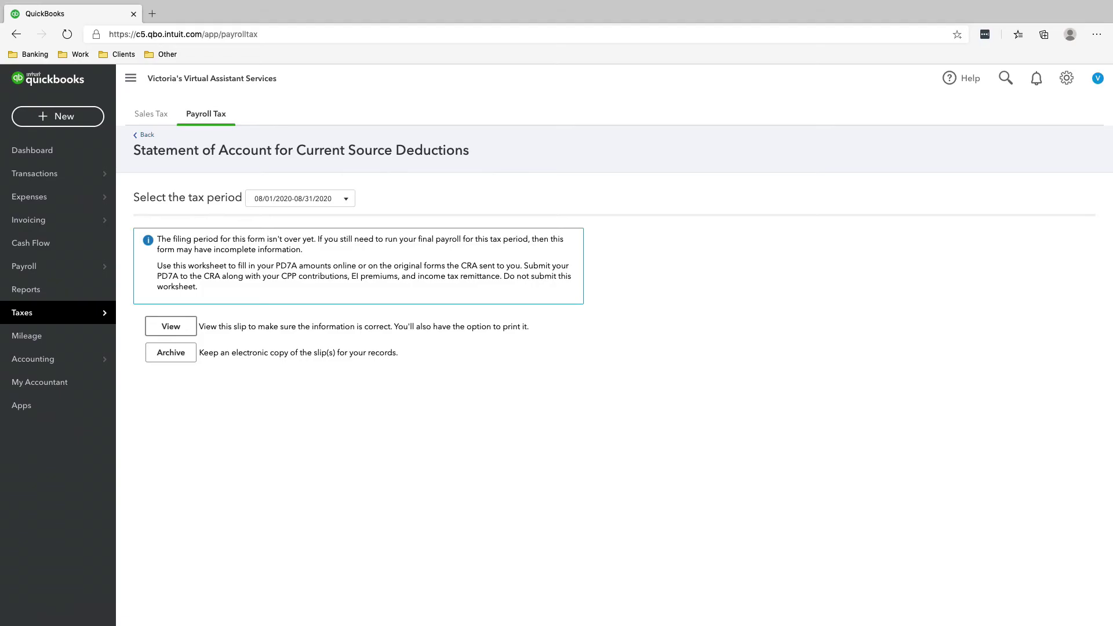
{"action": "left_click", "coordinate": [170, 326]}
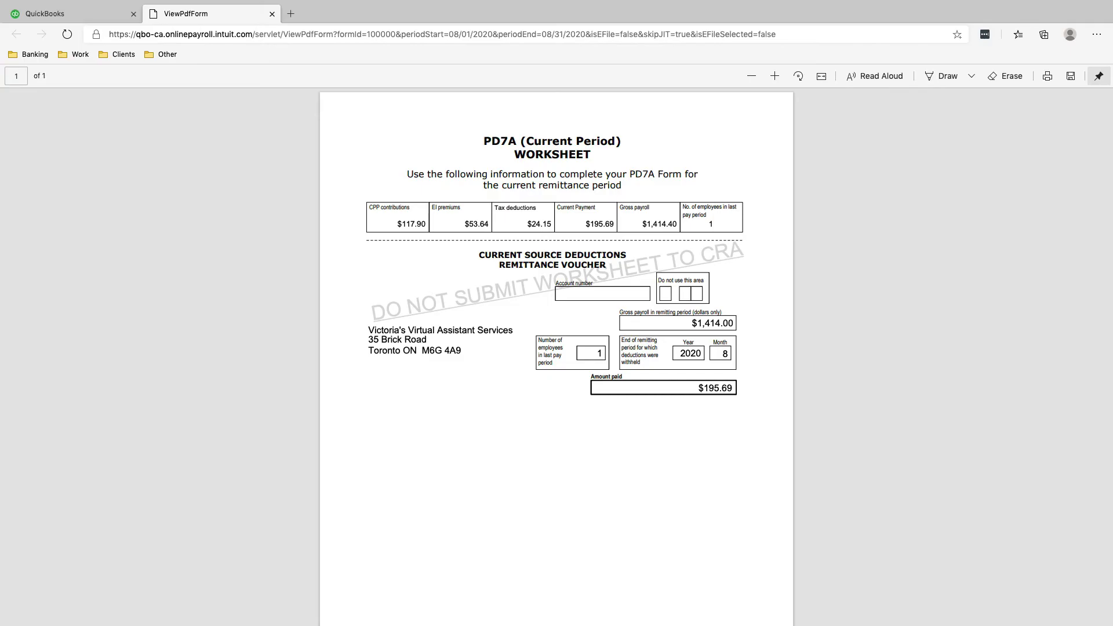
{"action": "triple_click", "coordinate": [551, 141]}
{"action": "left_click_drag", "start_coordinate": [620, 140], "coordinate": [590, 154]}
{"action": "left_click", "coordinate": [590, 154]}
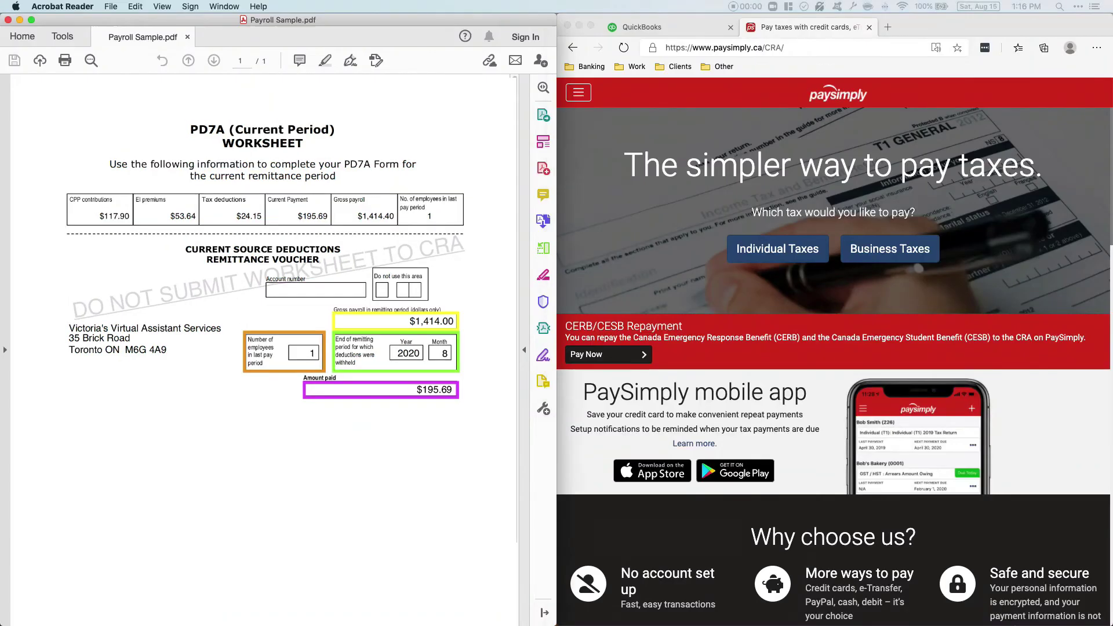
Switch to the PaySimply page in Microsoft Edge and start a business tax payment for Payroll Source Deductions, Current Year
{"action": "key", "text": "super+Tab"}
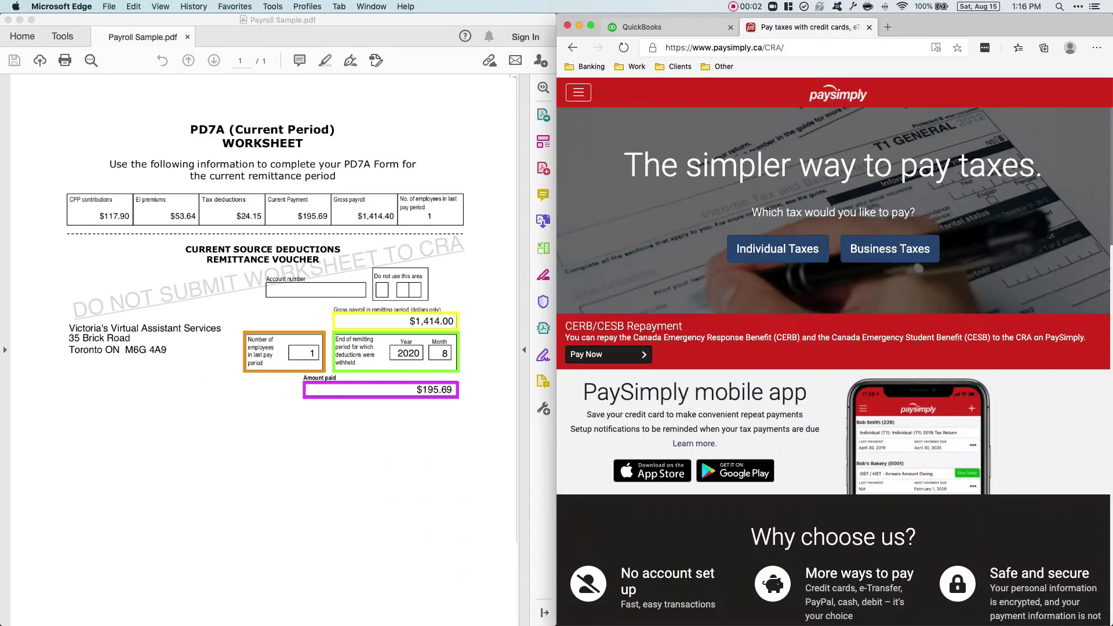
{"action": "key", "text": "ctrl+Tab"}
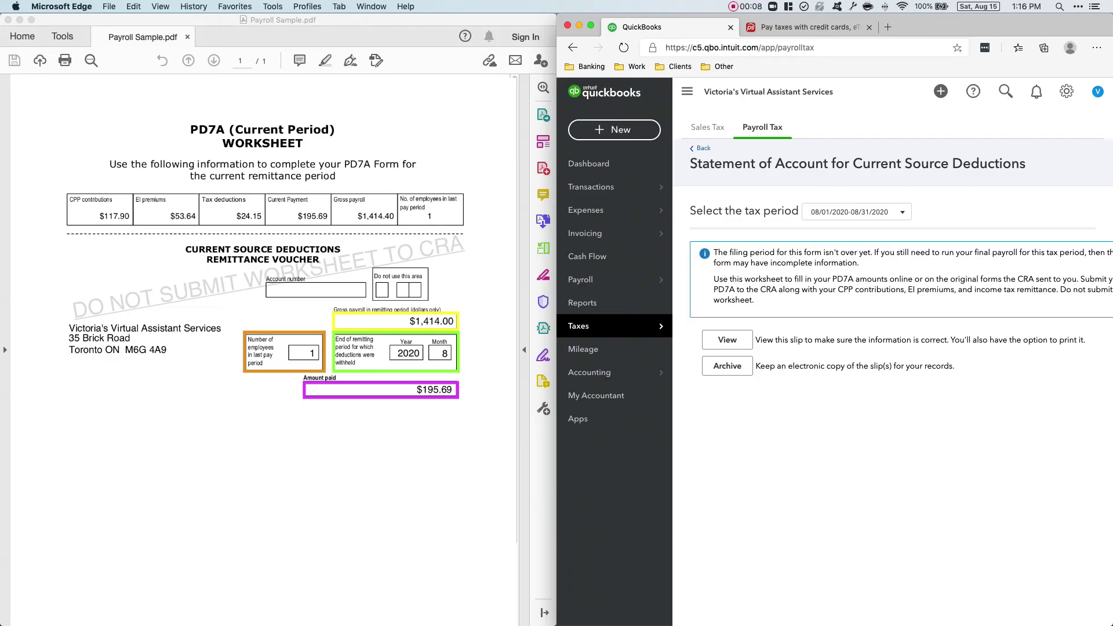
{"action": "key", "text": "ctrl+Tab"}
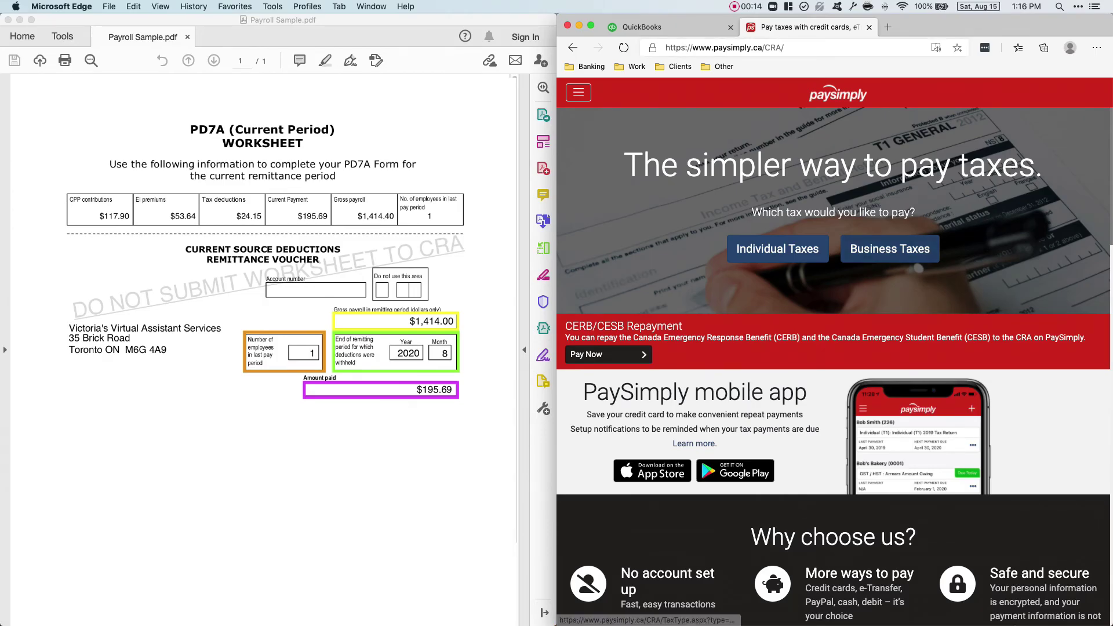
{"action": "left_click", "coordinate": [888, 248]}
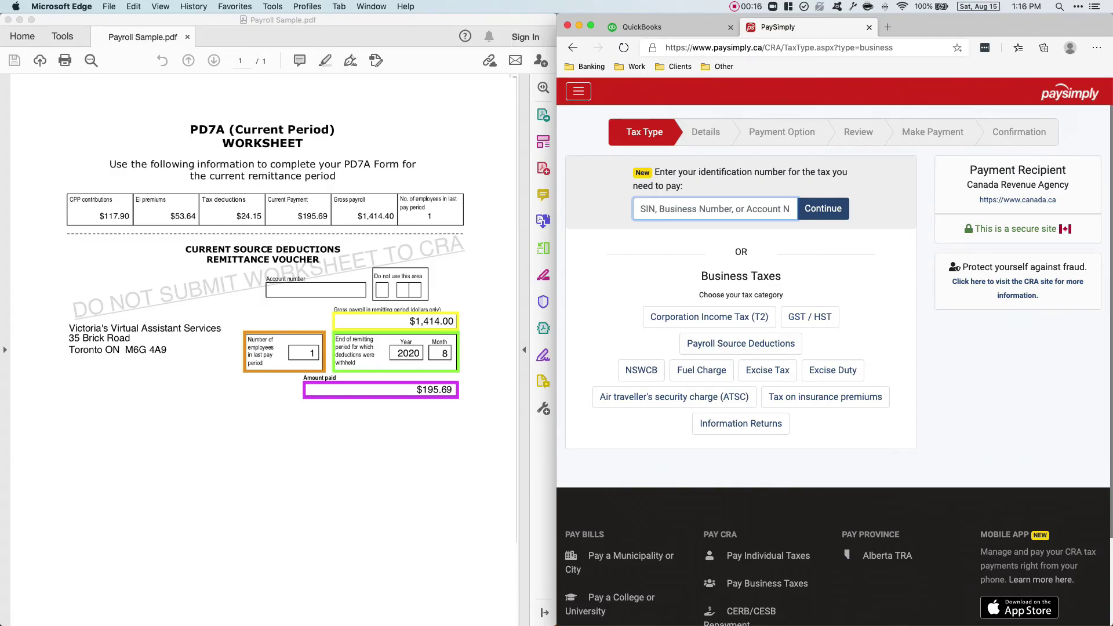
{"action": "left_click", "coordinate": [740, 343]}
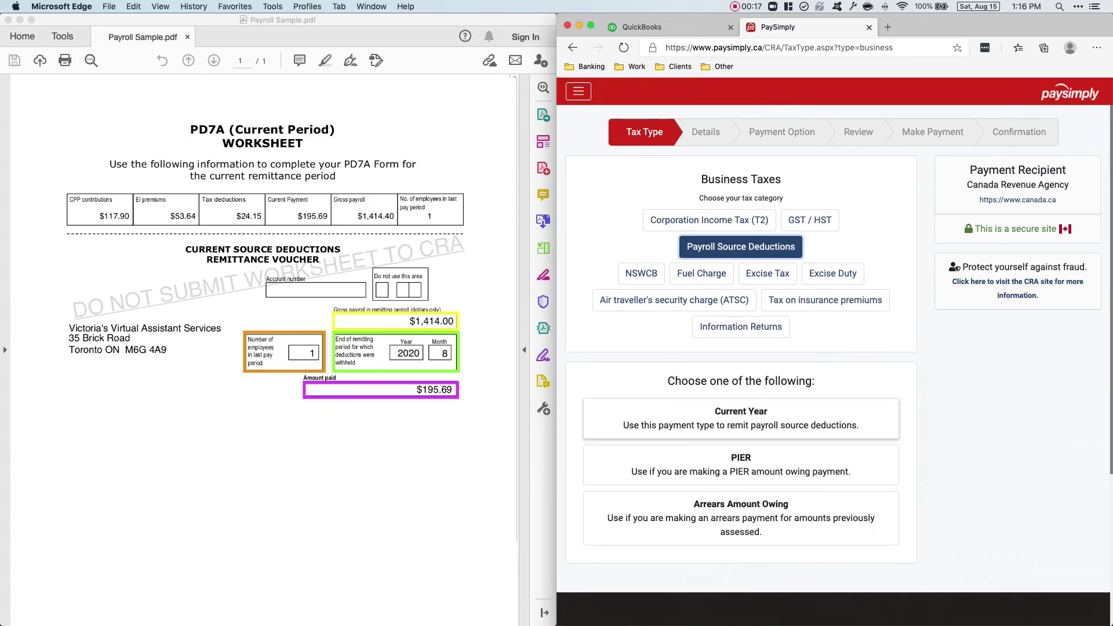
{"action": "left_click", "coordinate": [740, 418]}
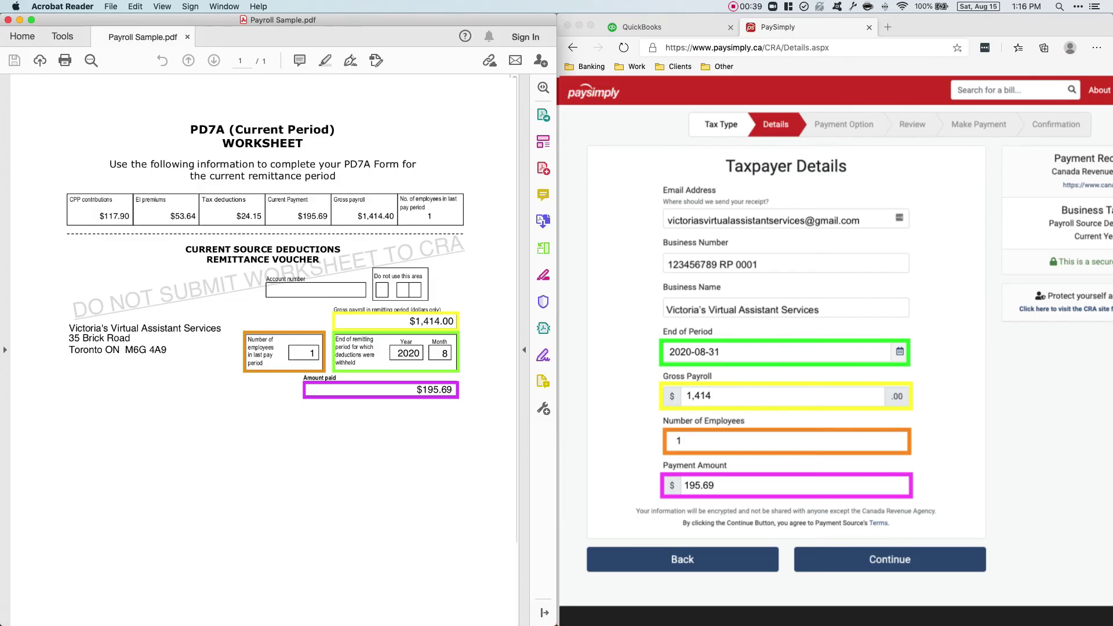
{"action": "key", "text": "super+Tab"}
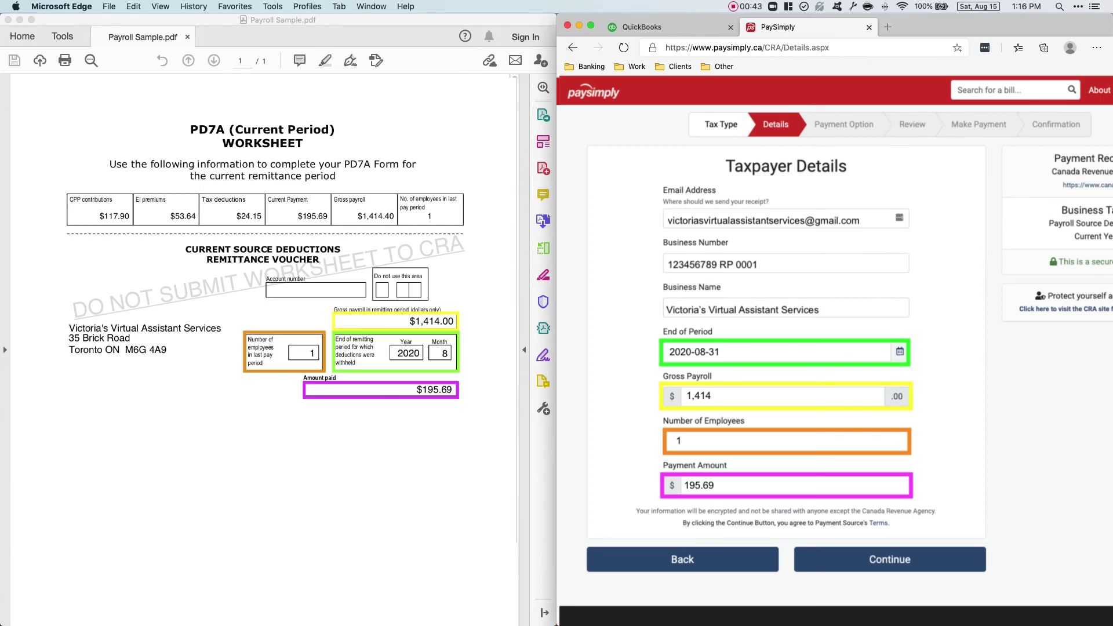
{"action": "key", "text": "super+Tab"}
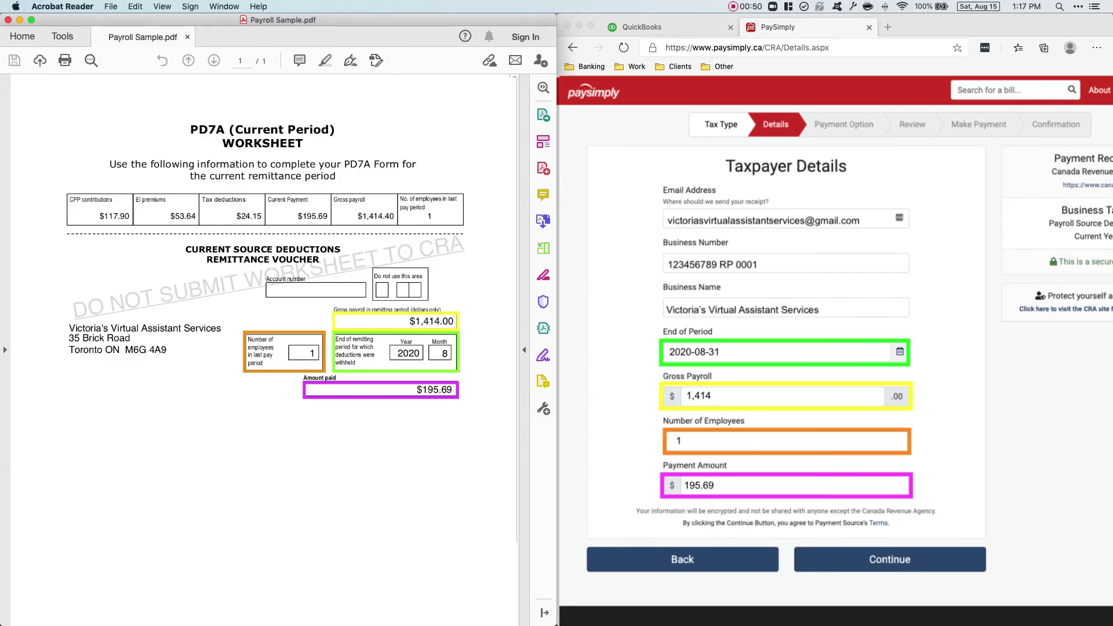
{"action": "key", "text": "super+Tab"}
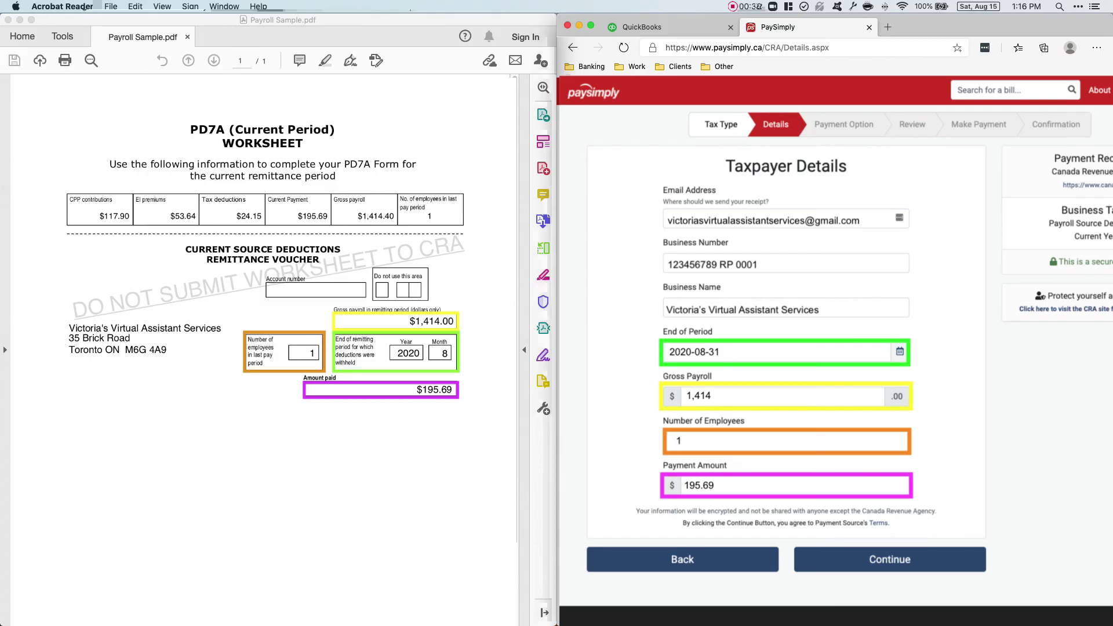